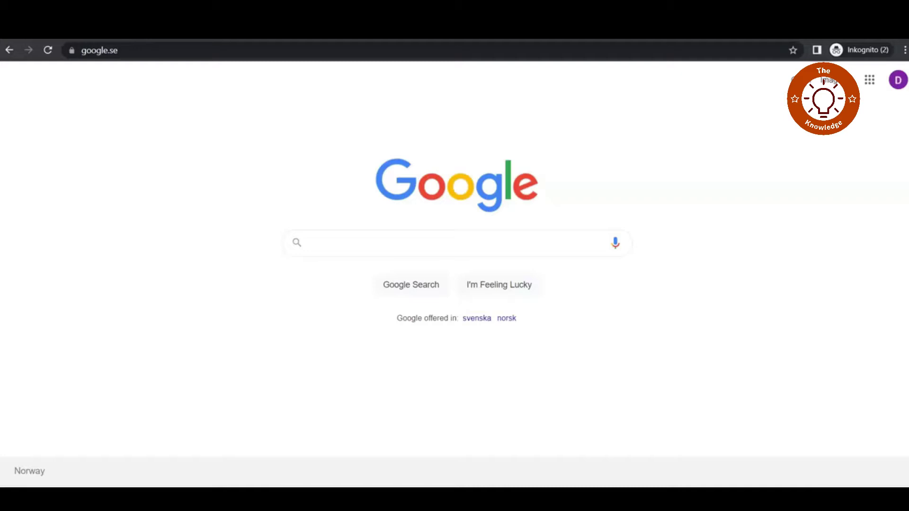
Search Google in Chrome for 'nox player'
click(355, 243)
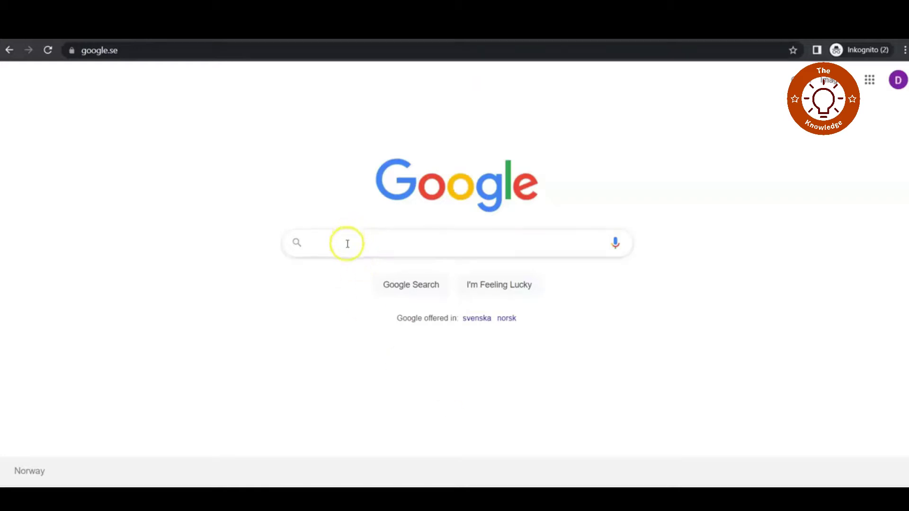
text(nox player)
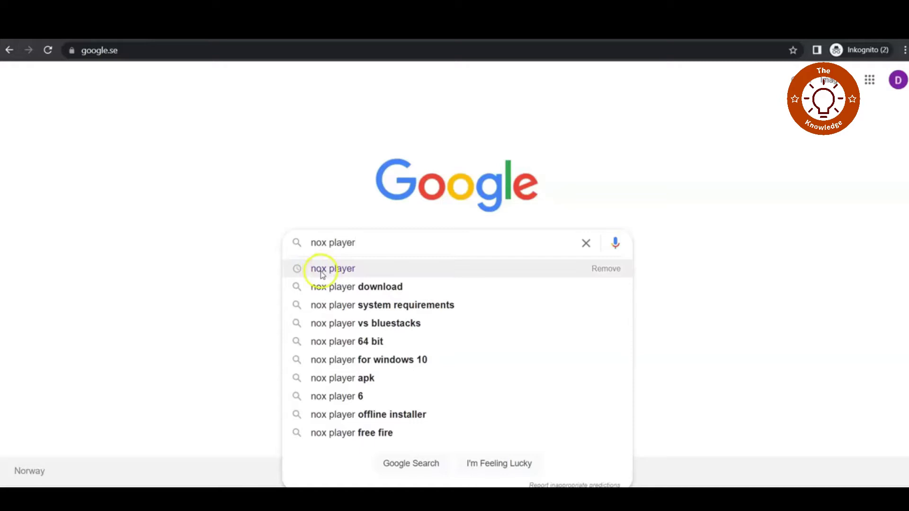
click(320, 267)
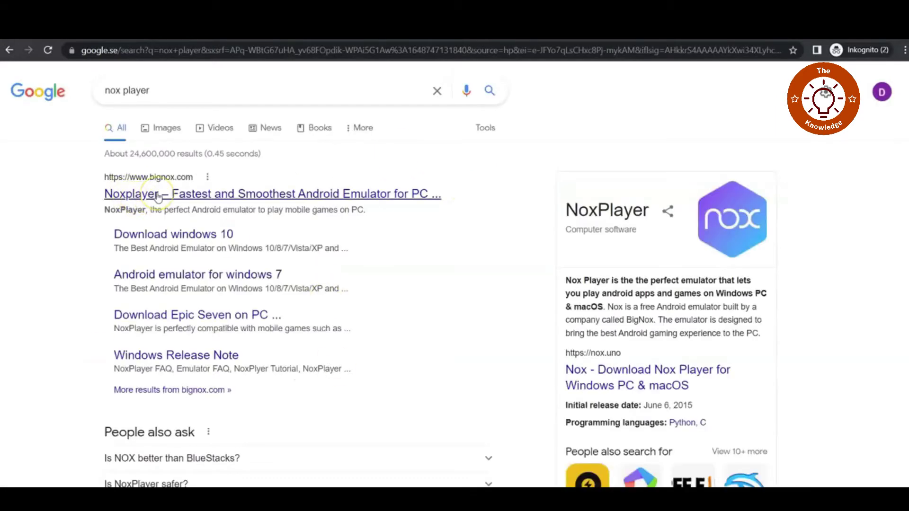
Download the NoxPlayer installer nox_setup_v7.0.2.5.exe from the official bignox.com site
click(206, 193)
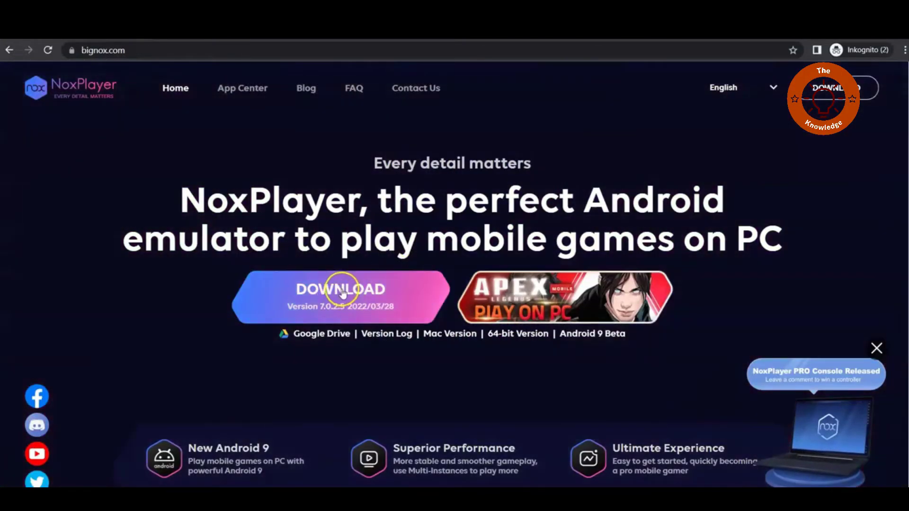
click(333, 294)
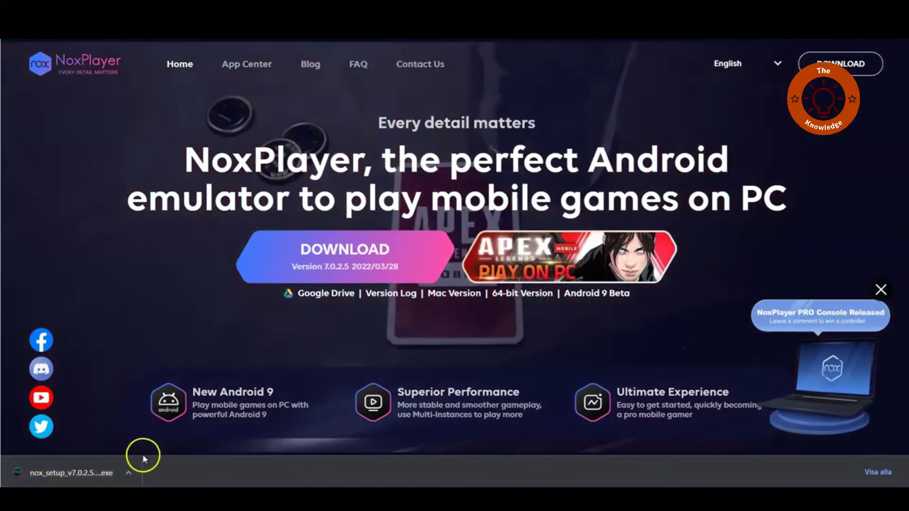
Show the downloaded nox_setup file in File Explorer and run it
click(128, 472)
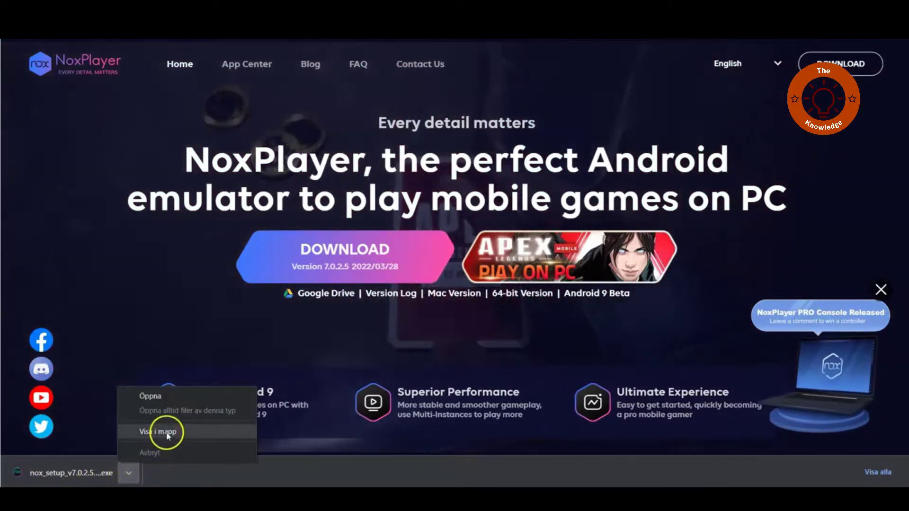
click(166, 431)
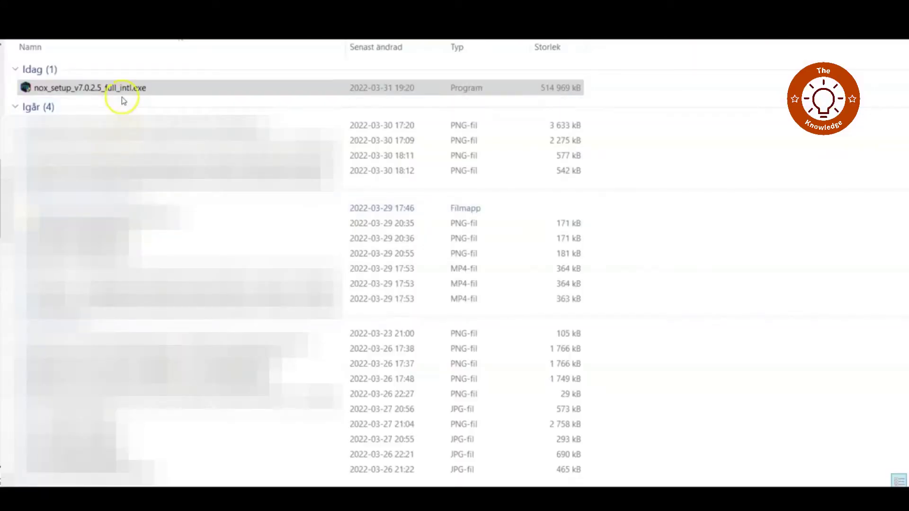
click(134, 91)
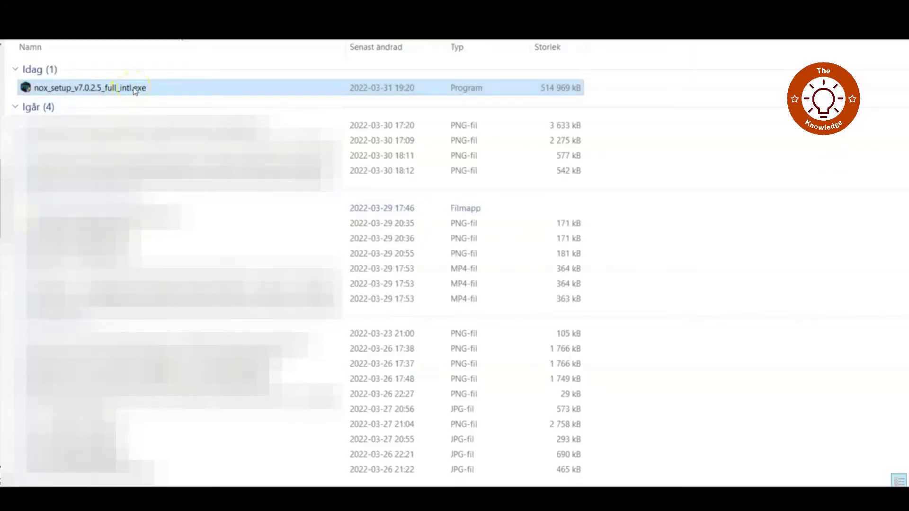
double_click(134, 91)
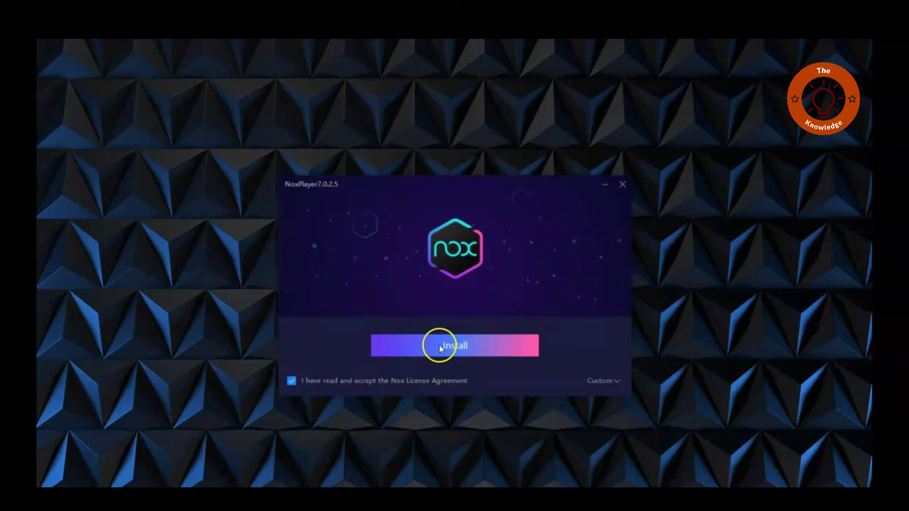
Install NoxPlayer 7.0.2.5, answering the RAV and McAfee WebAdvisor add-on offers
click(463, 346)
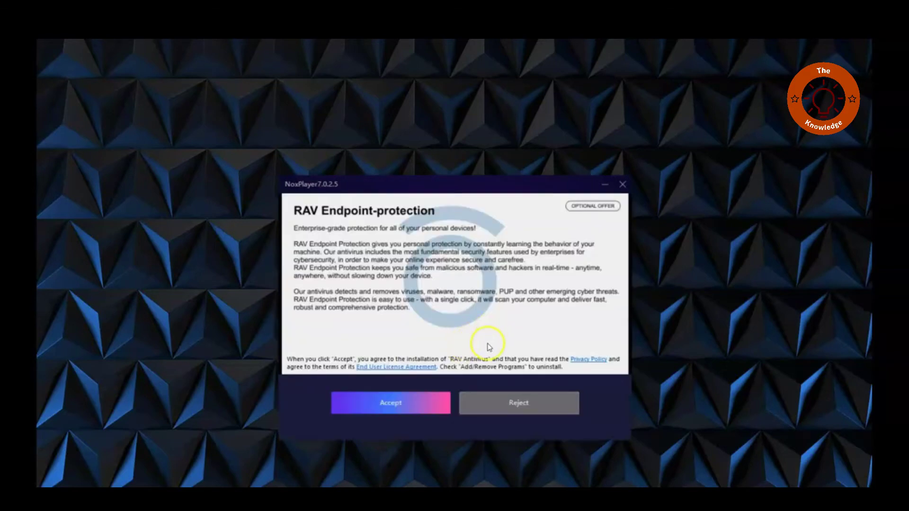
click(423, 403)
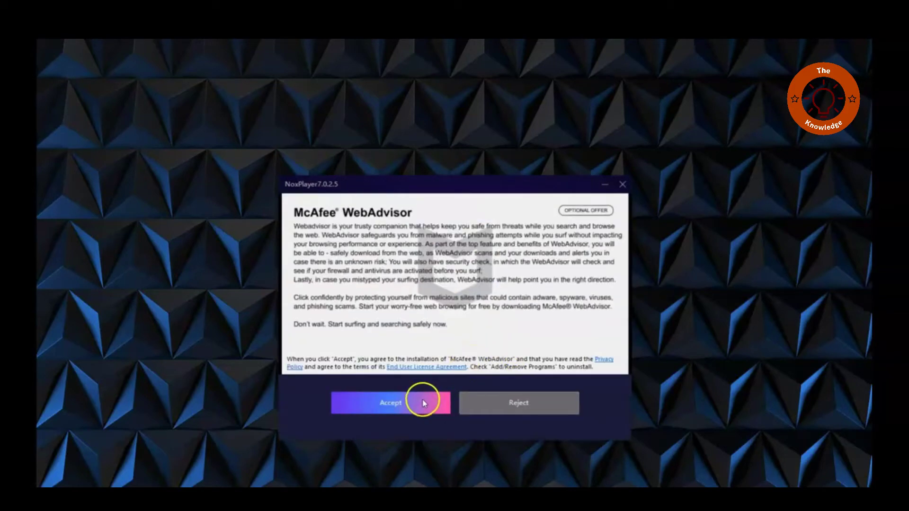
click(424, 403)
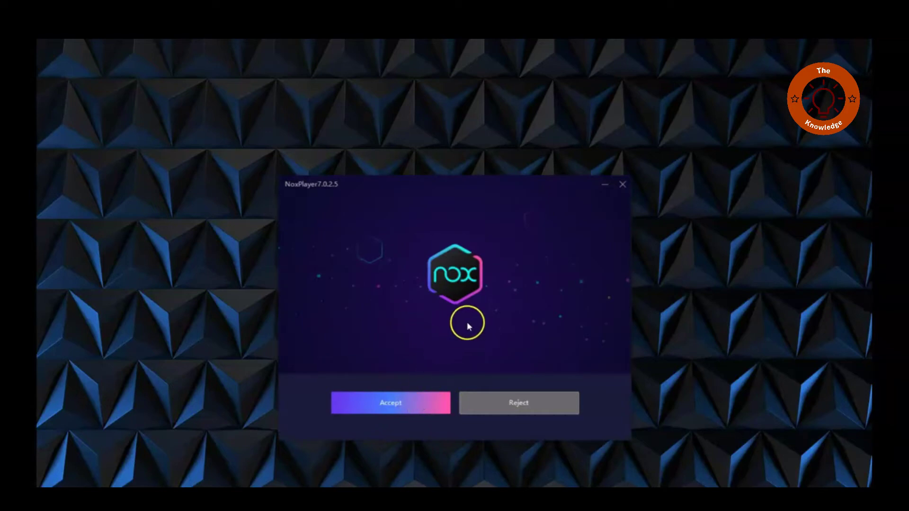
click(412, 403)
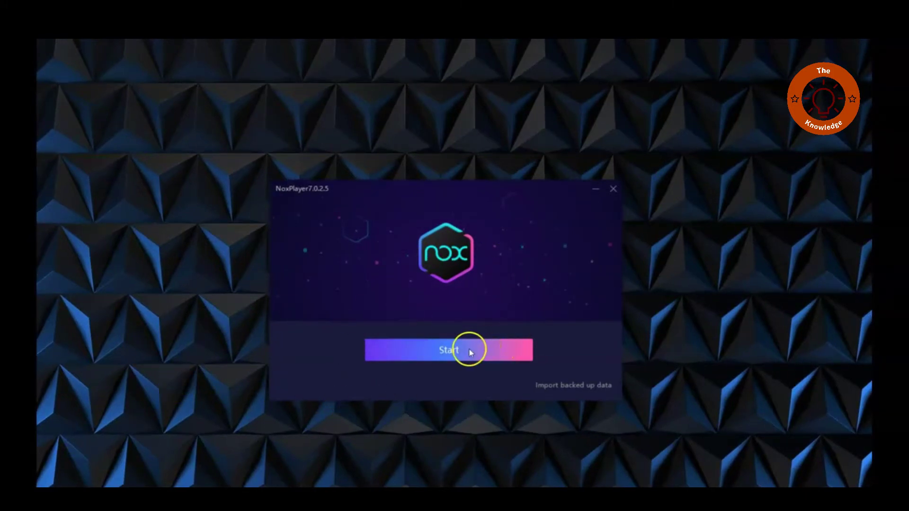
Start NoxPlayer from the finished installer and maximize its window
click(452, 353)
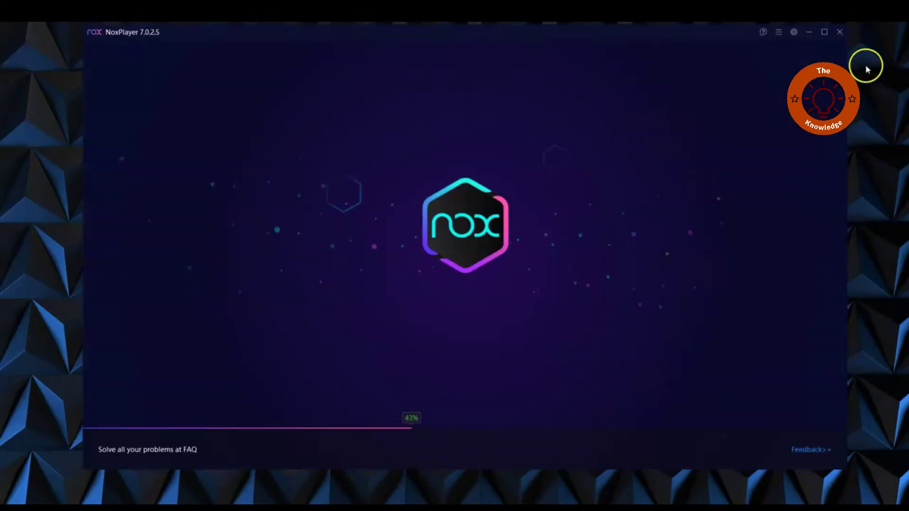
click(825, 34)
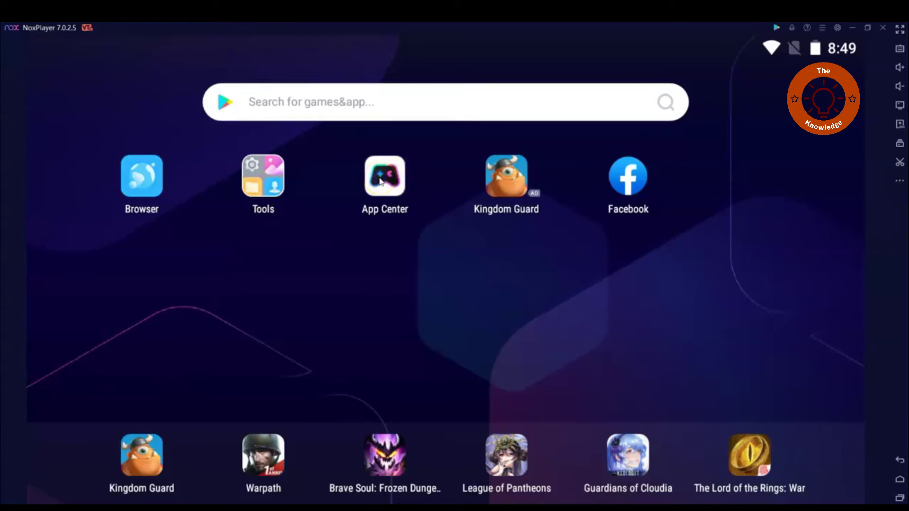
Go from App Center to Google Play and begin the Google sign-in
click(410, 230)
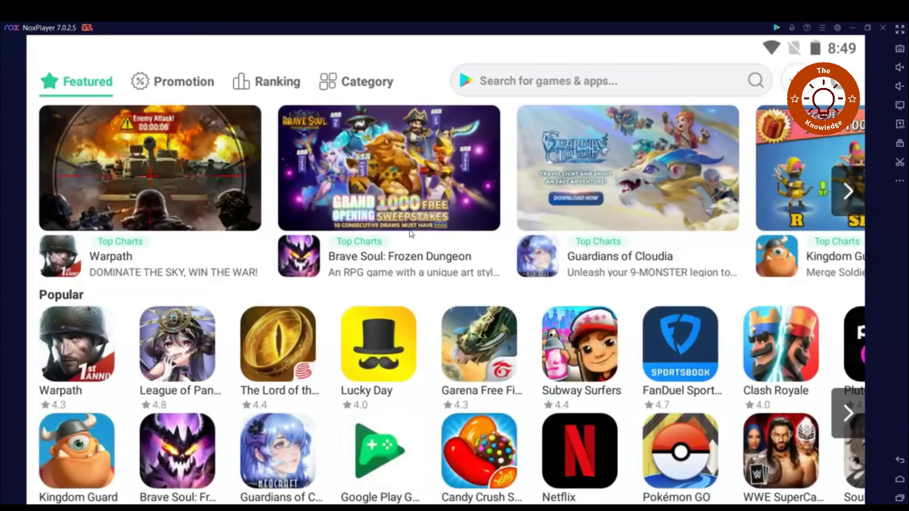
click(480, 440)
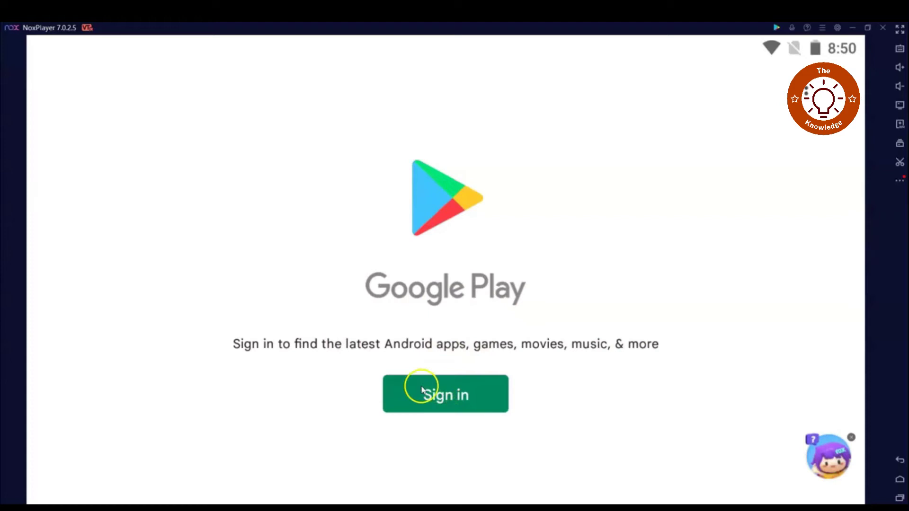
click(456, 396)
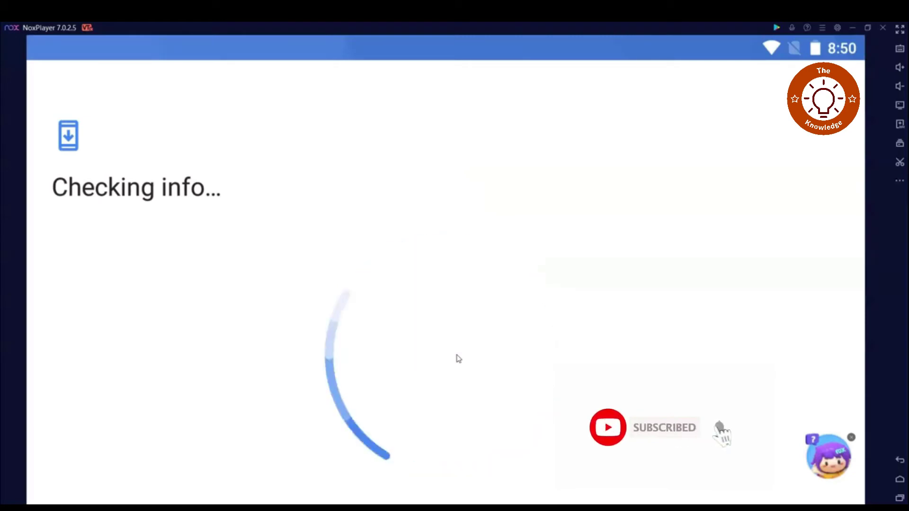
Enter and submit the Google account email and password
click(416, 325)
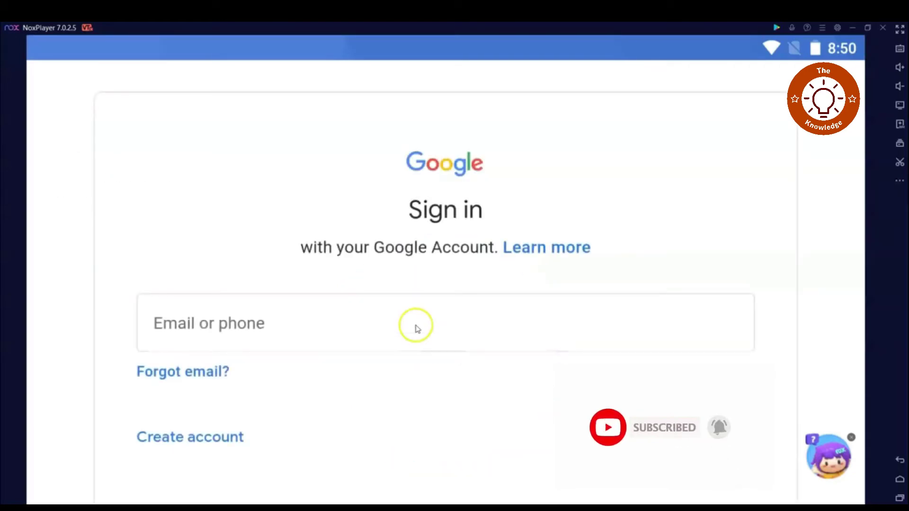
click(258, 328)
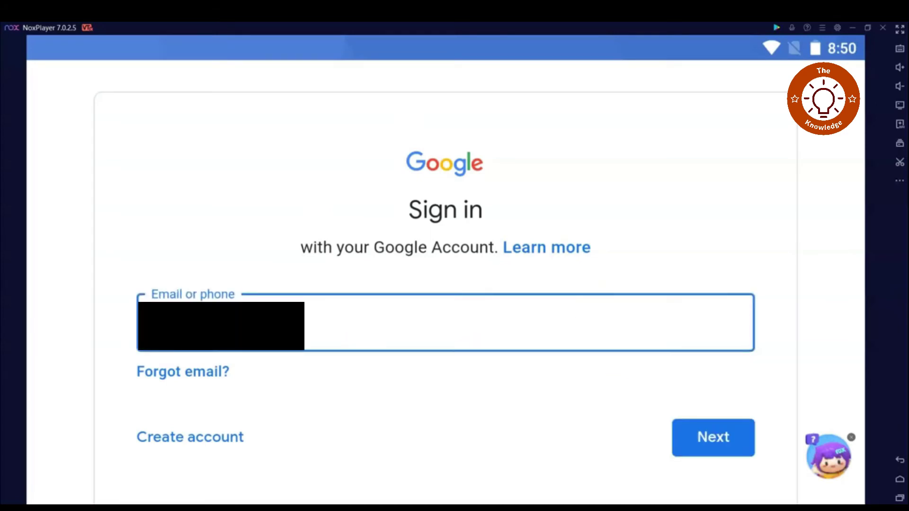
click(711, 436)
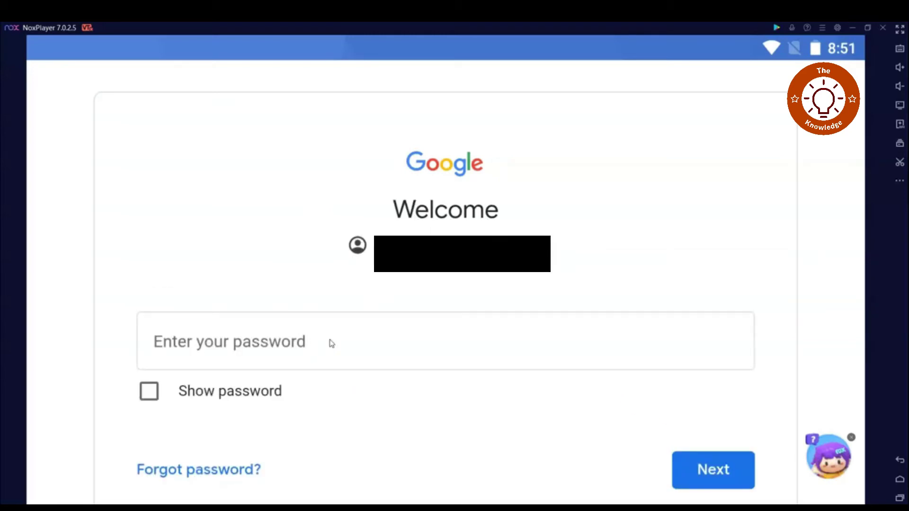
click(244, 327)
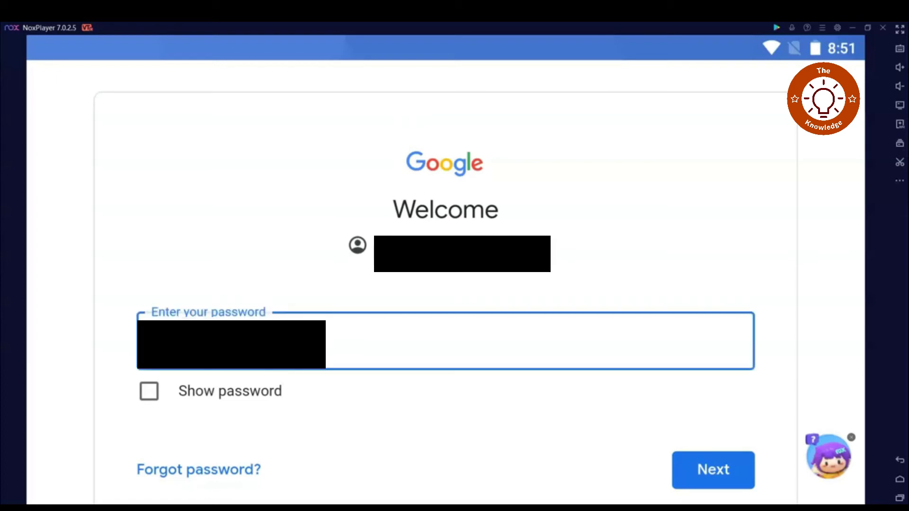
click(713, 471)
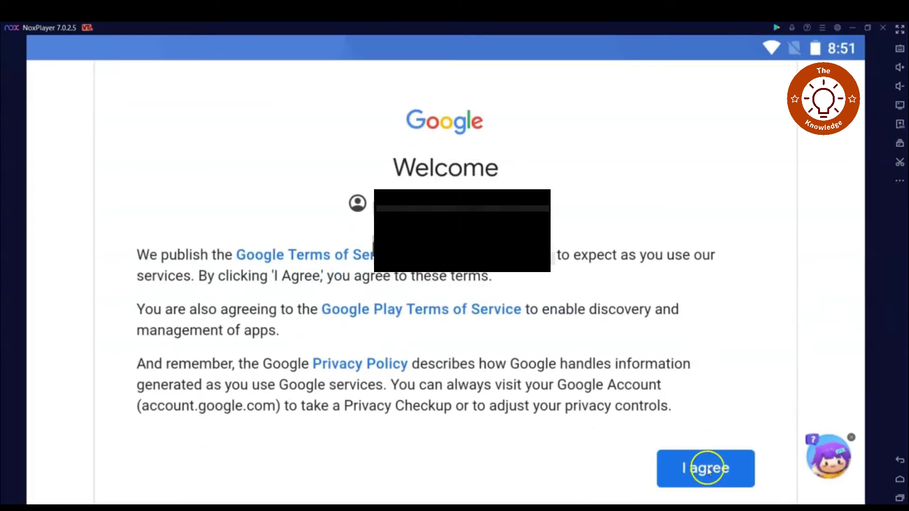
Agree to Google's terms of service and accept the Google services settings
click(713, 471)
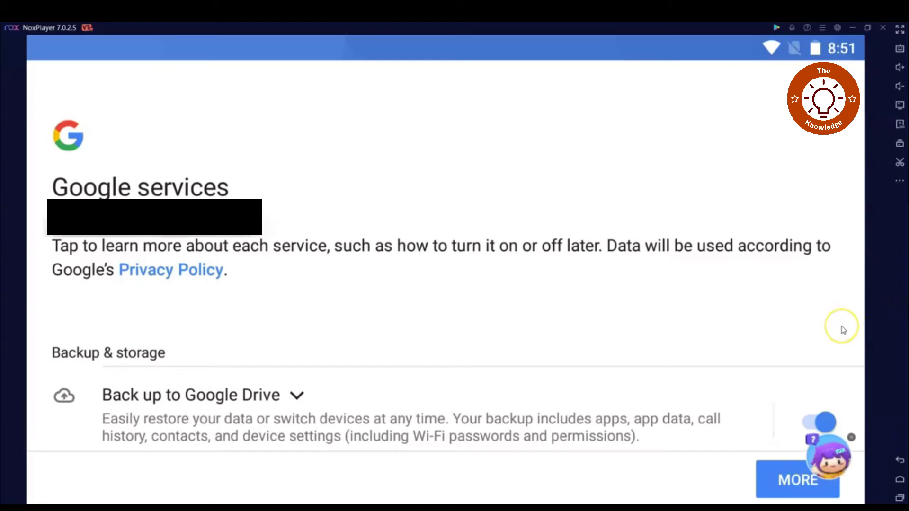
click(789, 483)
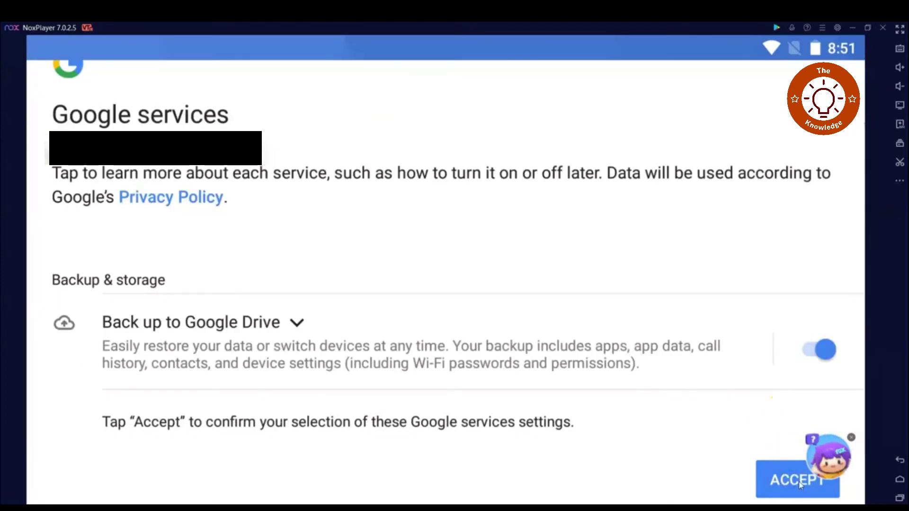
click(797, 482)
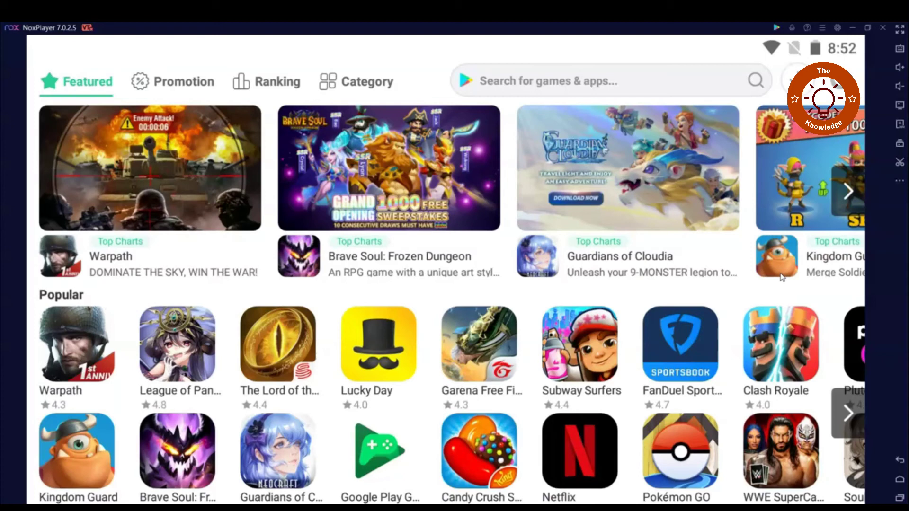
Open Netflix's Google Play page and start installing it
click(163, 260)
click(580, 446)
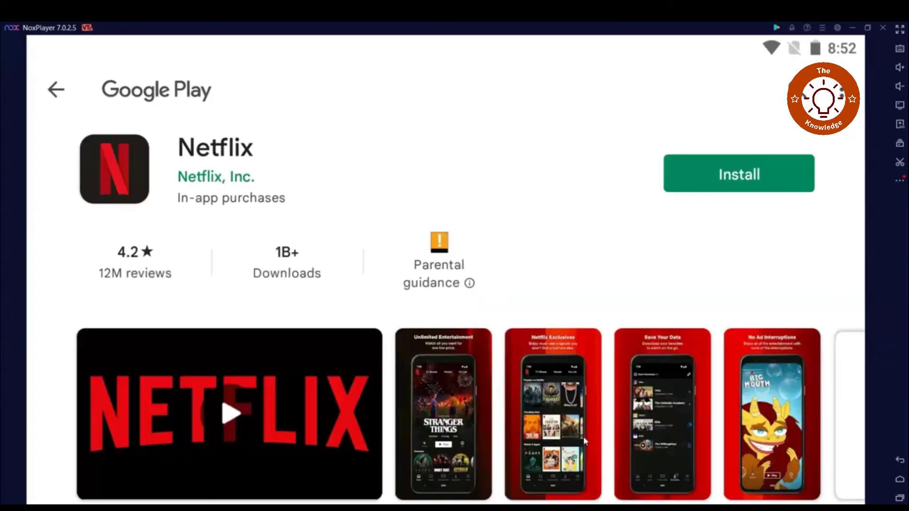
click(729, 174)
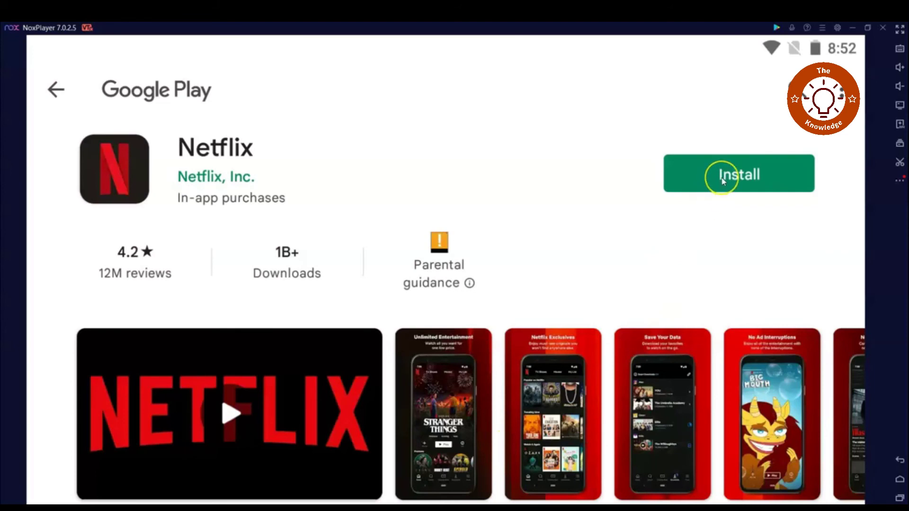
click(723, 177)
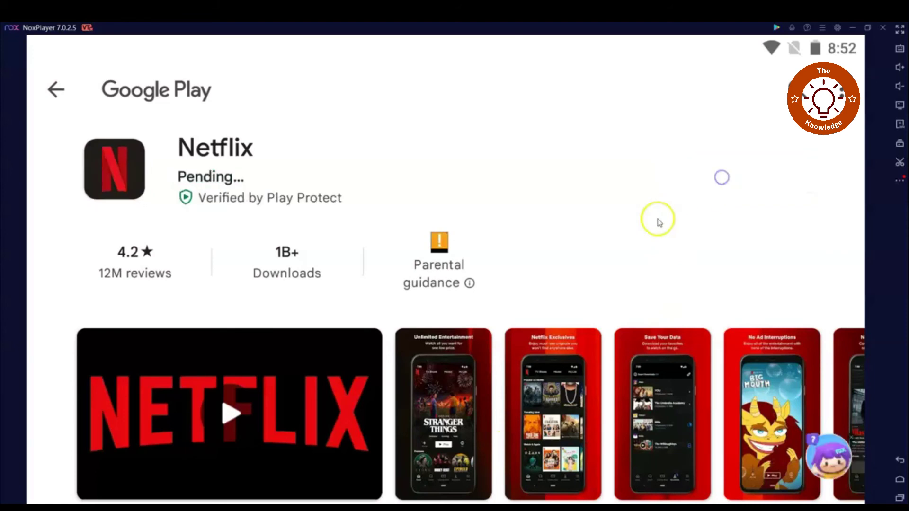